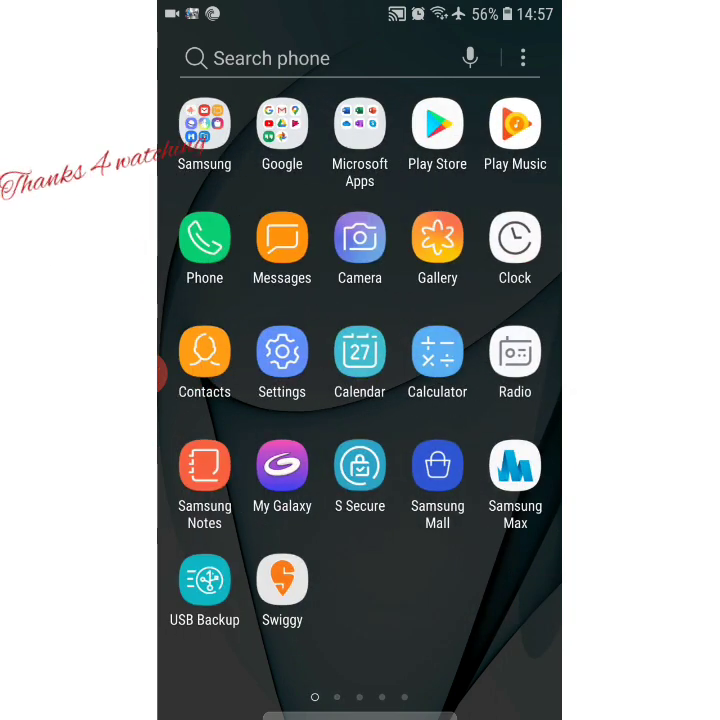
Open Gallery, hit its AppLock Pro PIN screen, and back out without unlocking.
left_click(437, 239)
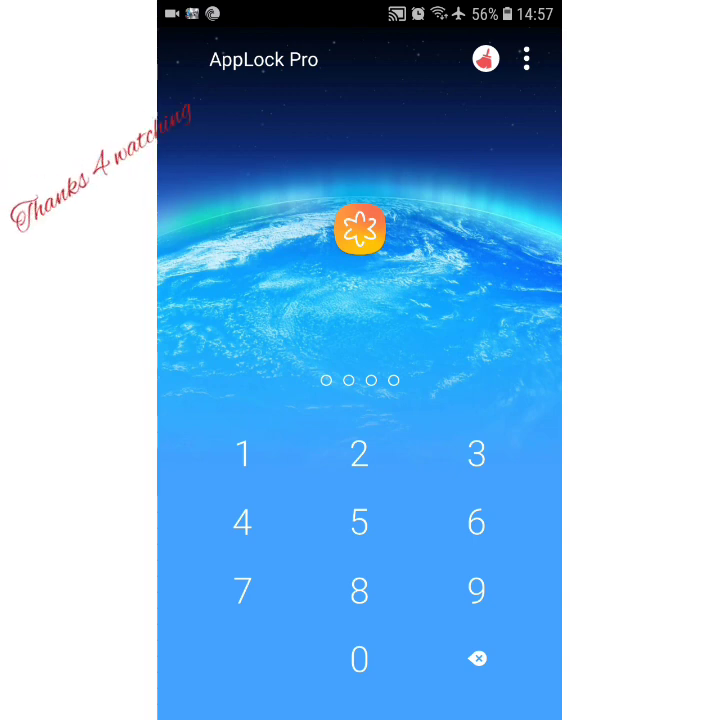
key("Escape")
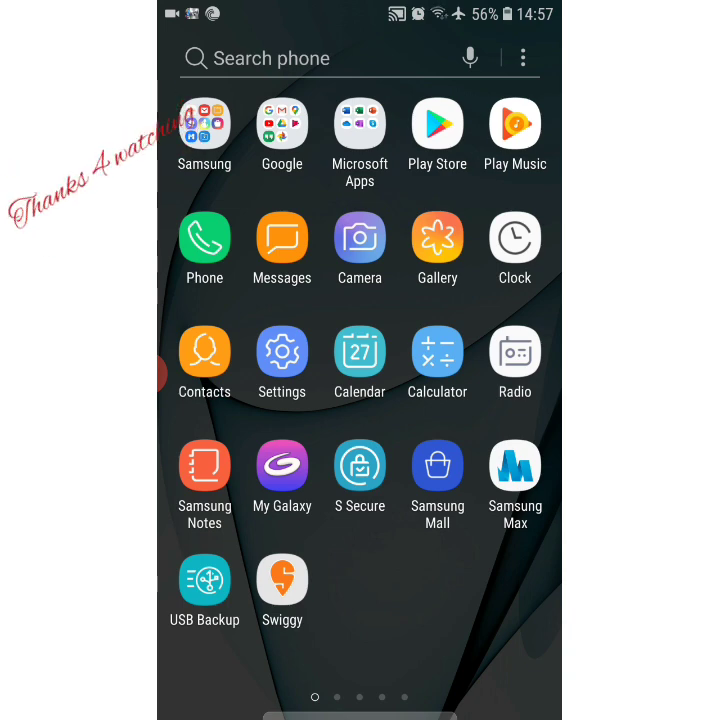
Swipe through the app drawer and launch Safe Gallery.
left_click_drag(500, 400, 200, 400)
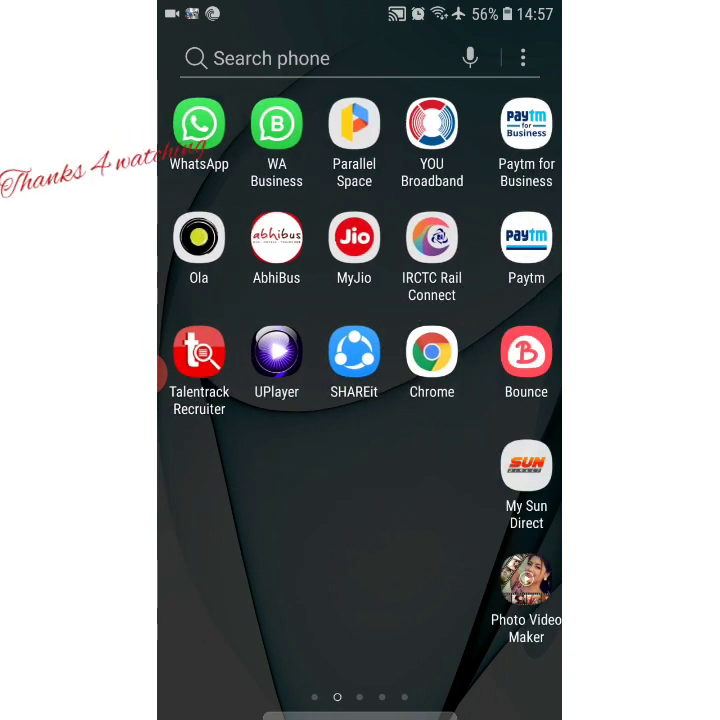
left_click_drag(500, 400, 200, 400)
left_click(515, 135)
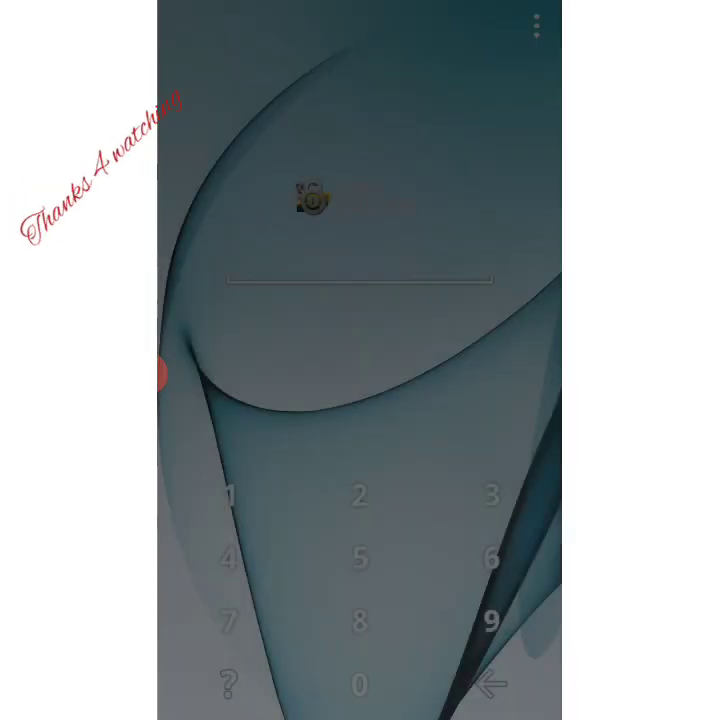
Enter a first PIN attempt on the Safe Gallery keypad, then erase it.
left_click(229, 497)
left_click(229, 497)
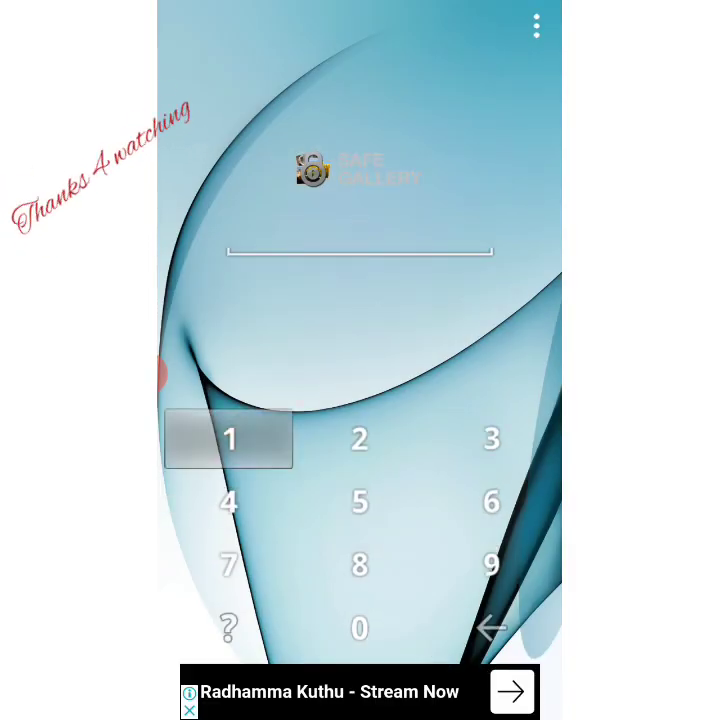
left_click(229, 440)
left_click(229, 440)
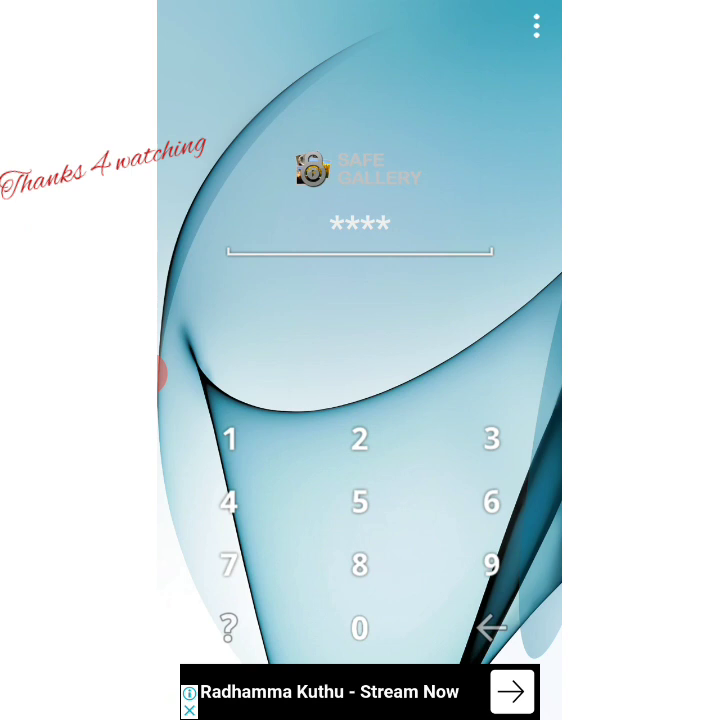
left_click(492, 628)
left_click(492, 628)
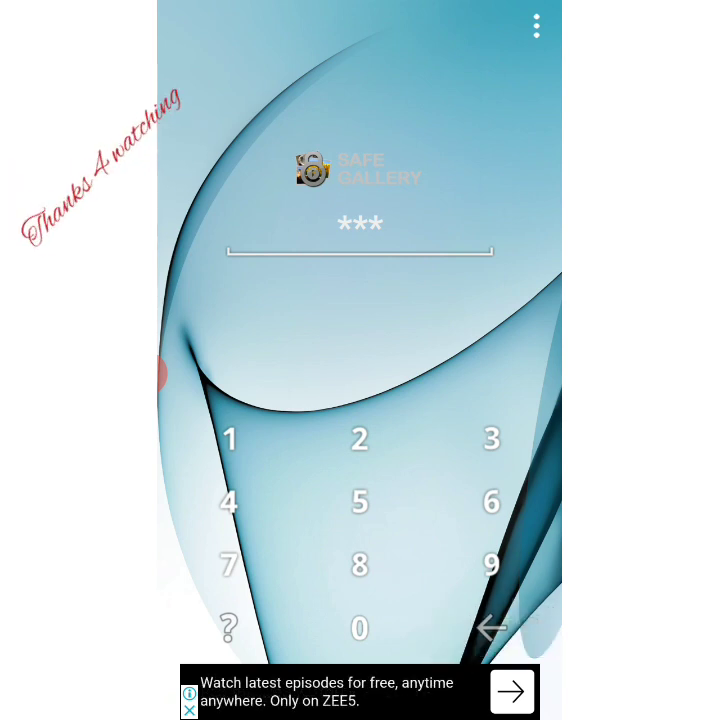
left_click(492, 628)
left_click(492, 628)
Enter a new PIN, correcting one digit, to unlock the Safe Gallery vault.
left_click(229, 565)
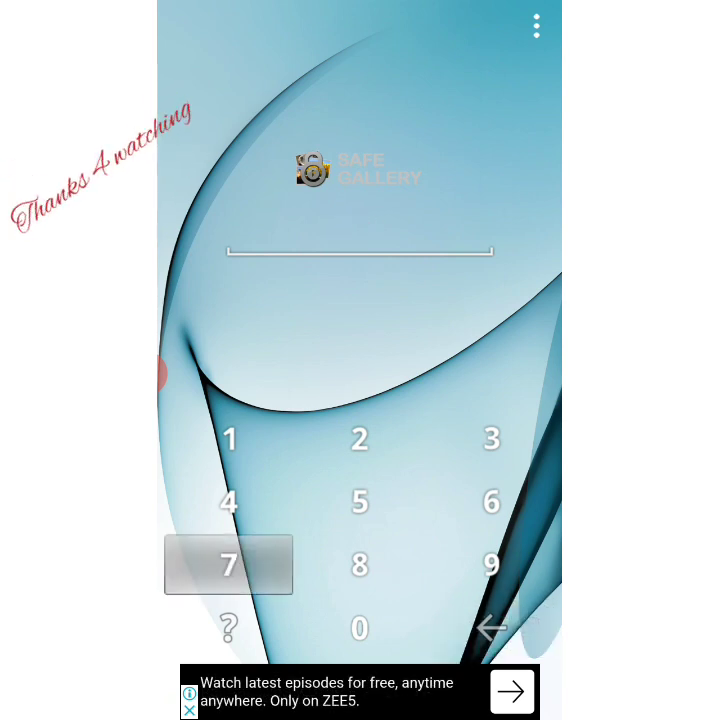
left_click(360, 502)
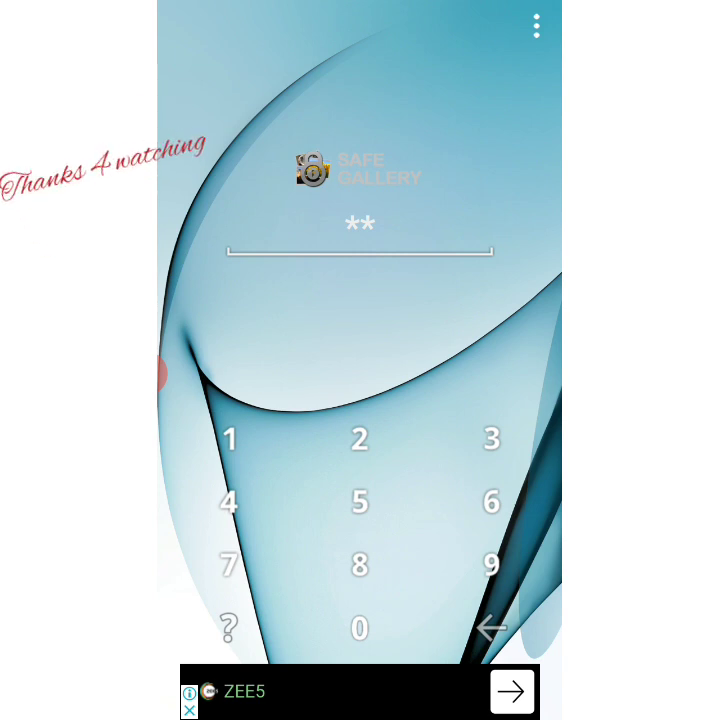
left_click(492, 440)
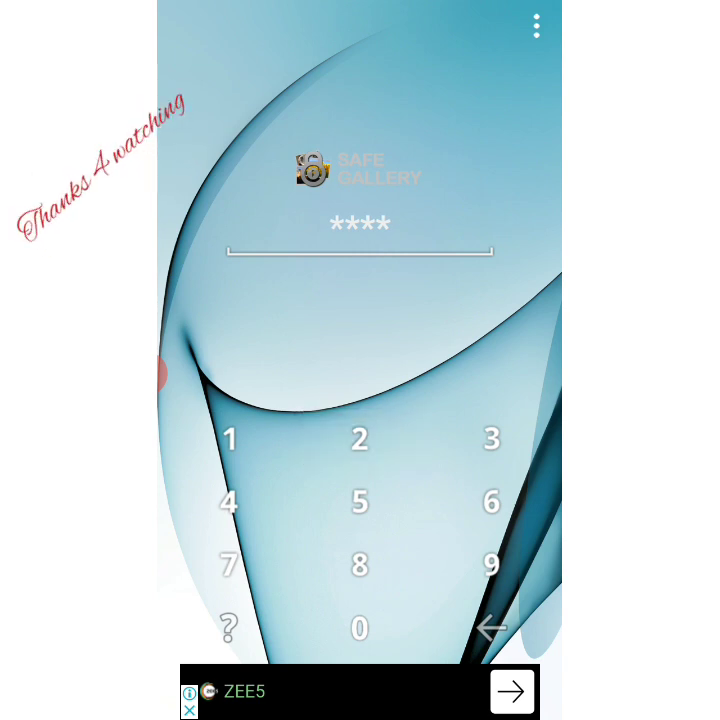
left_click(492, 628)
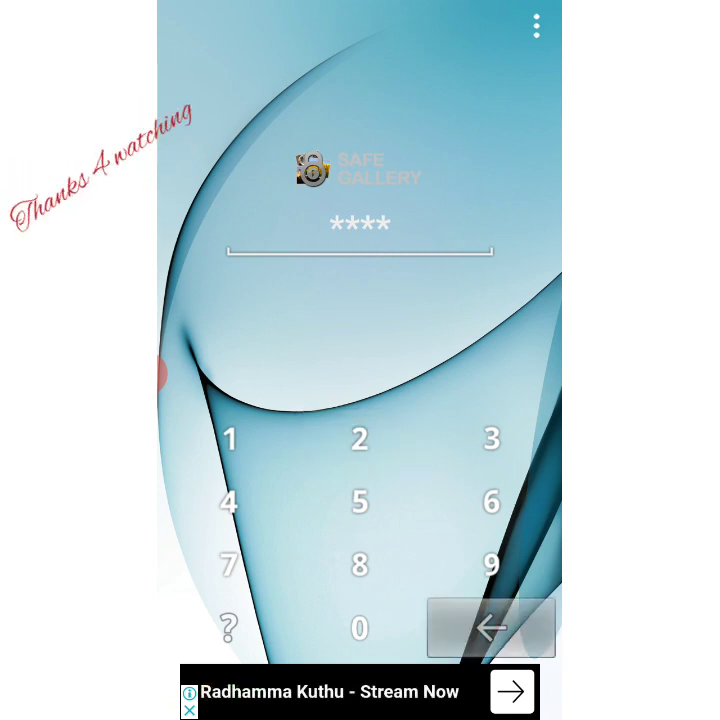
left_click(230, 565)
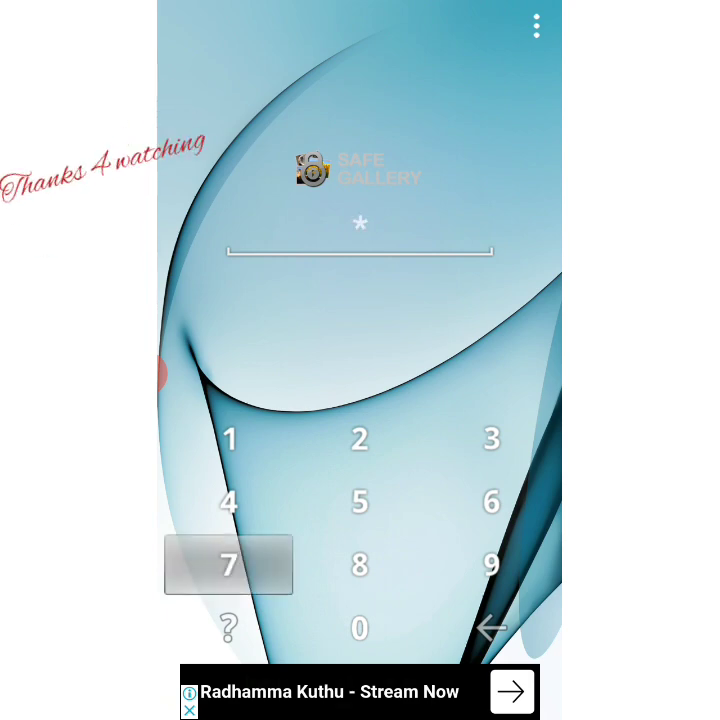
left_click(230, 565)
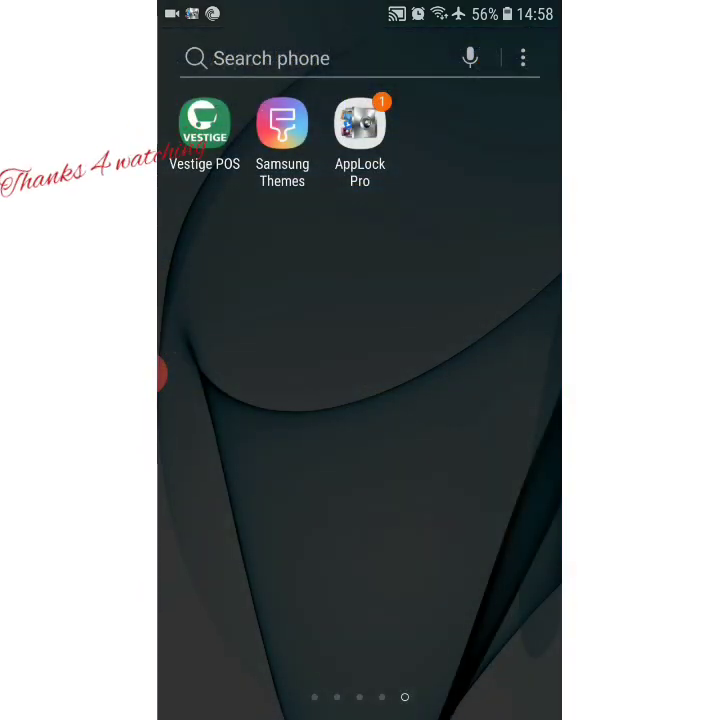
left_click(360, 122)
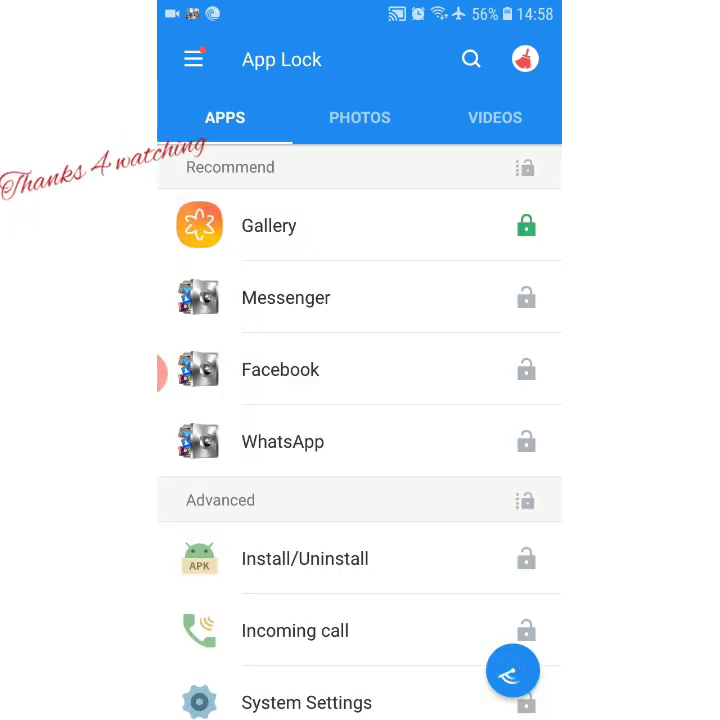
left_click(360, 117)
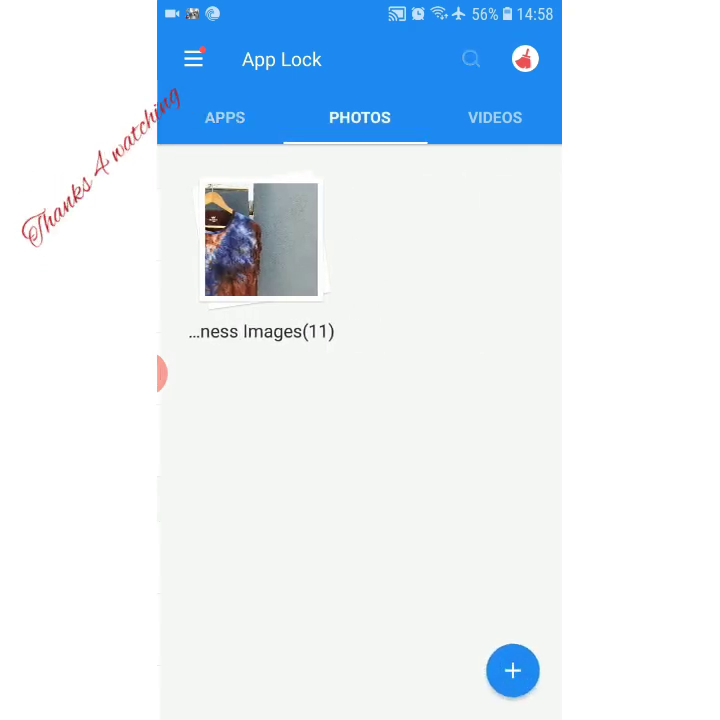
key("Escape")
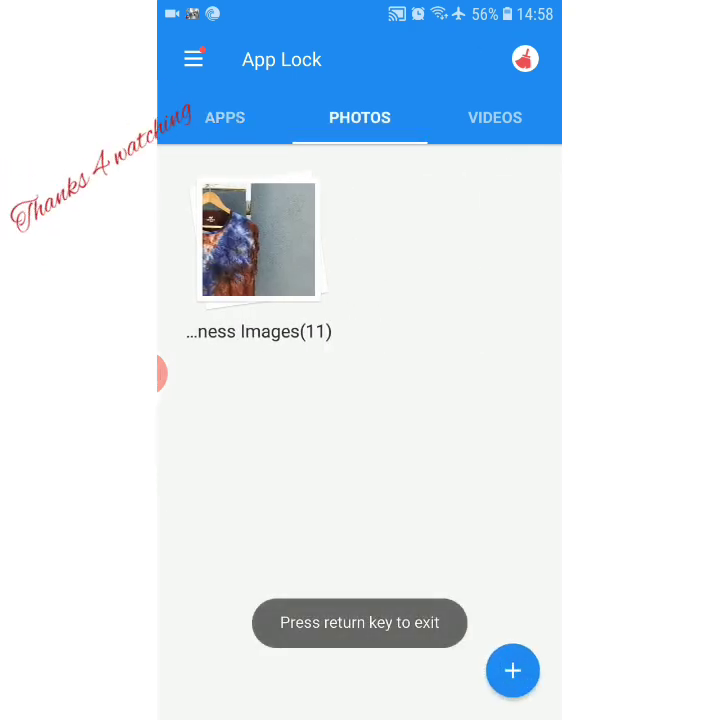
key("Escape")
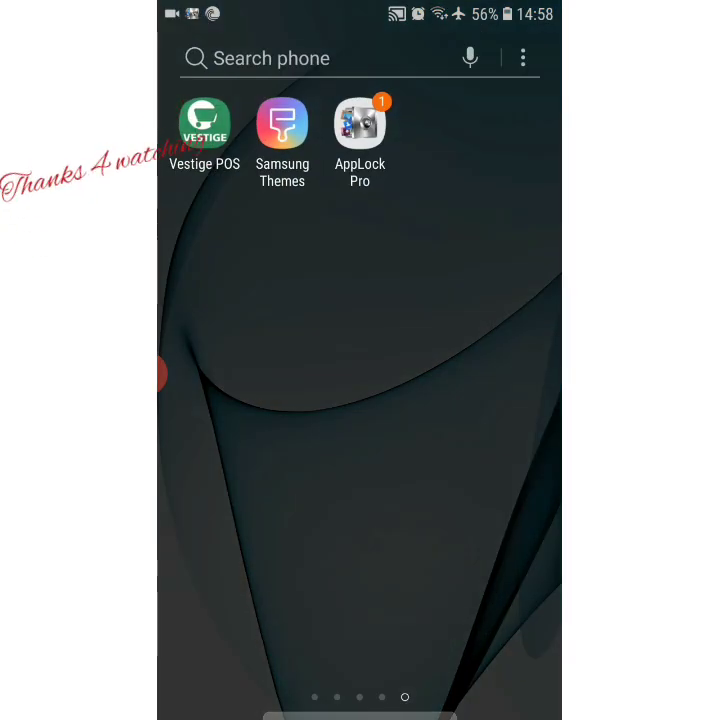
Enter file:///sdcard in Chrome's address bar and load the storage listing.
left_click_drag(250, 400, 500, 400)
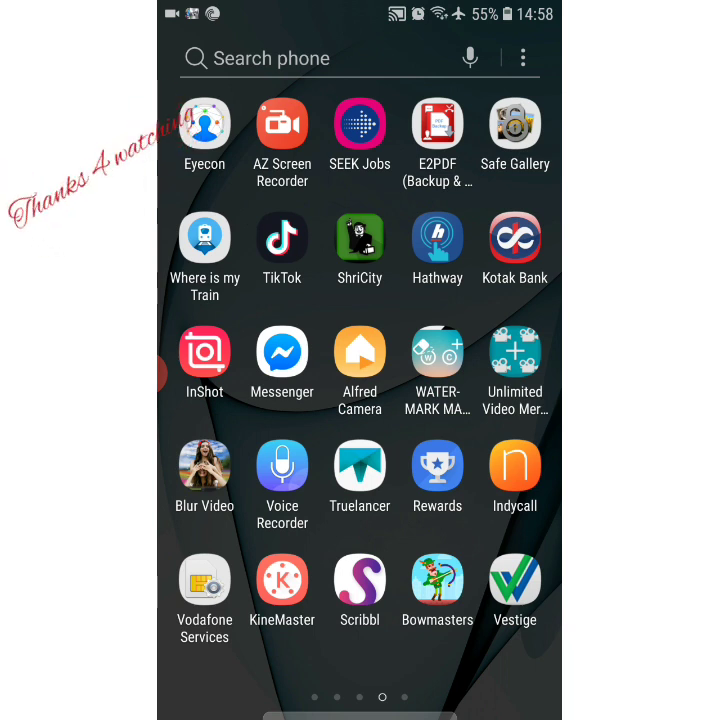
mouse_move(250, 360)
left_mouse_down()
mouse_move(500, 360)
mouse_move(220, 360)
left_mouse_up()
left_click_drag(500, 360, 220, 360)
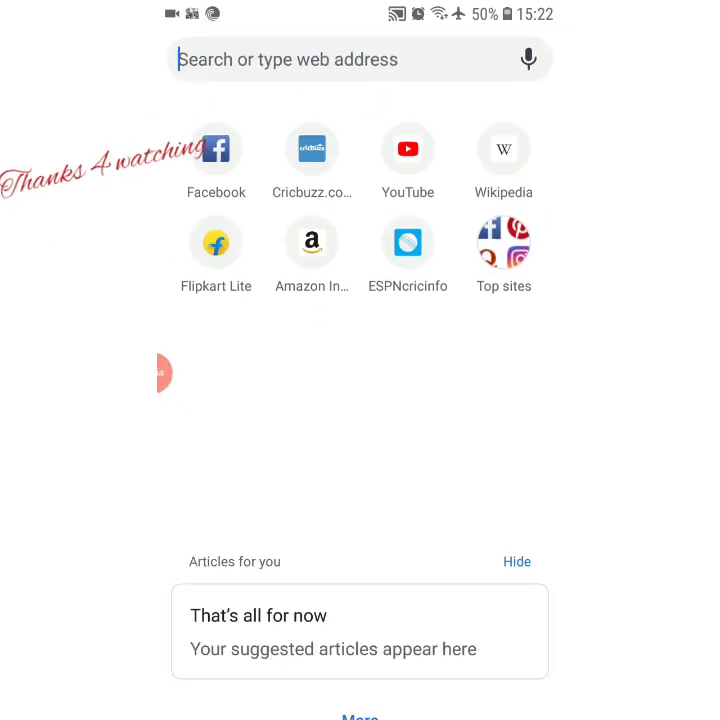
type("fil")
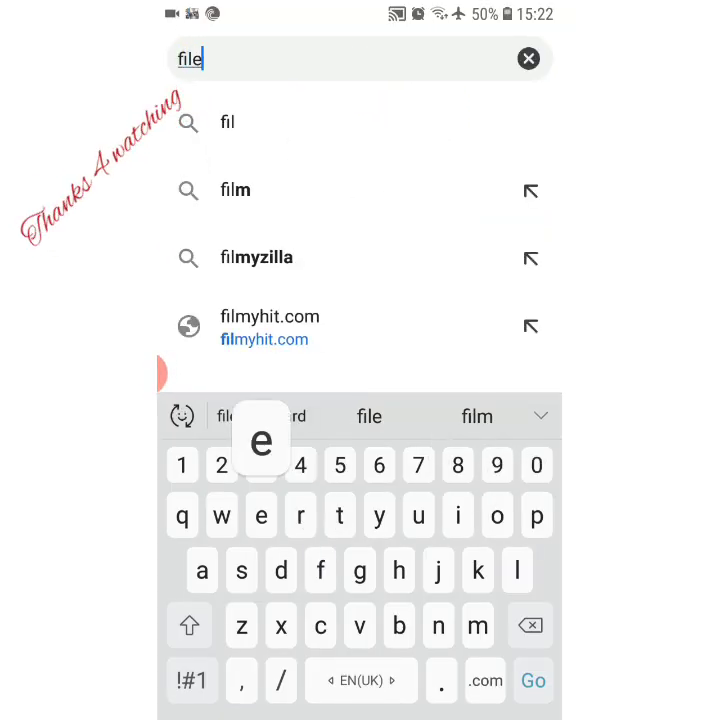
type("e")
left_click(191, 680)
type(":")
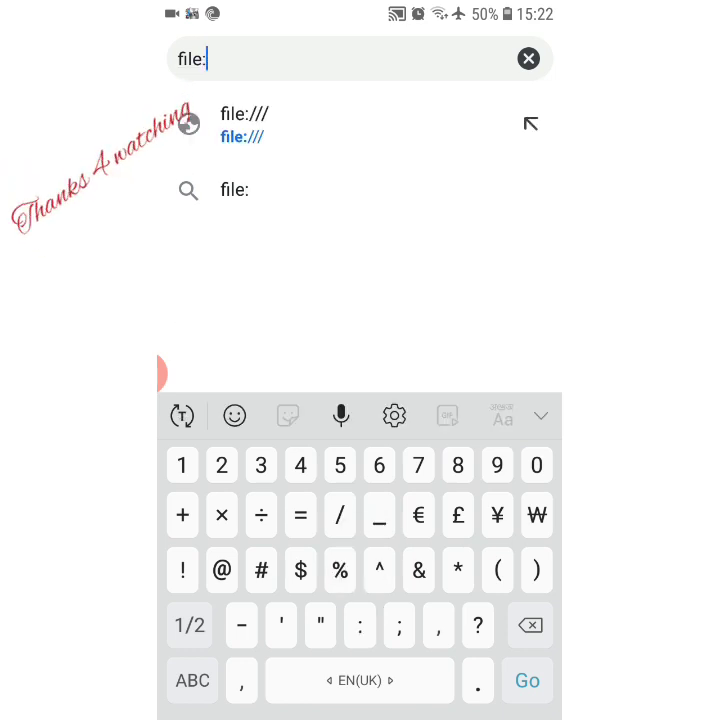
type("///")
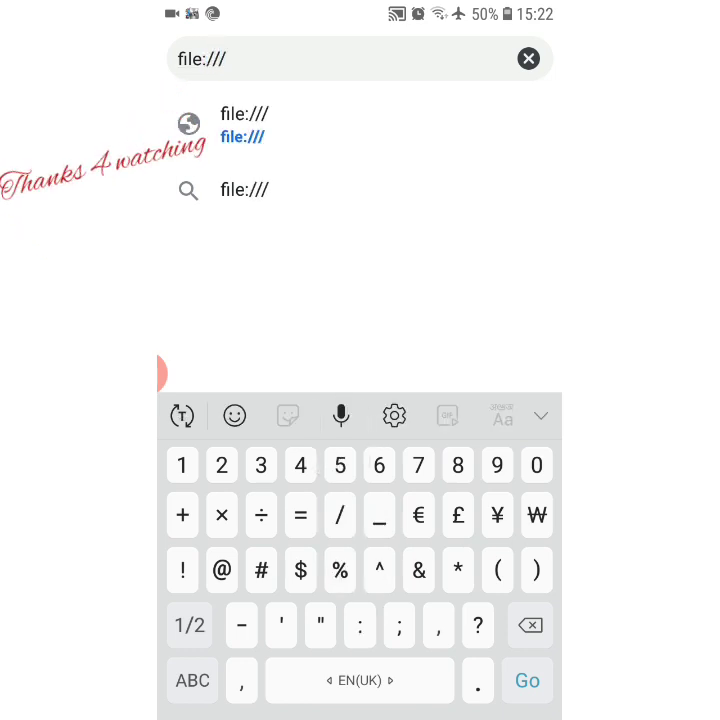
left_click(192, 680)
type("sd")
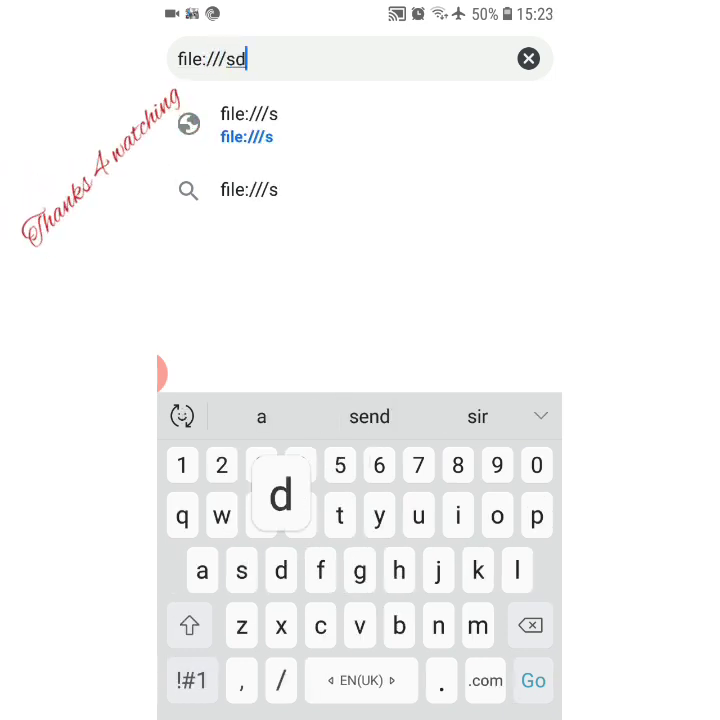
type("card")
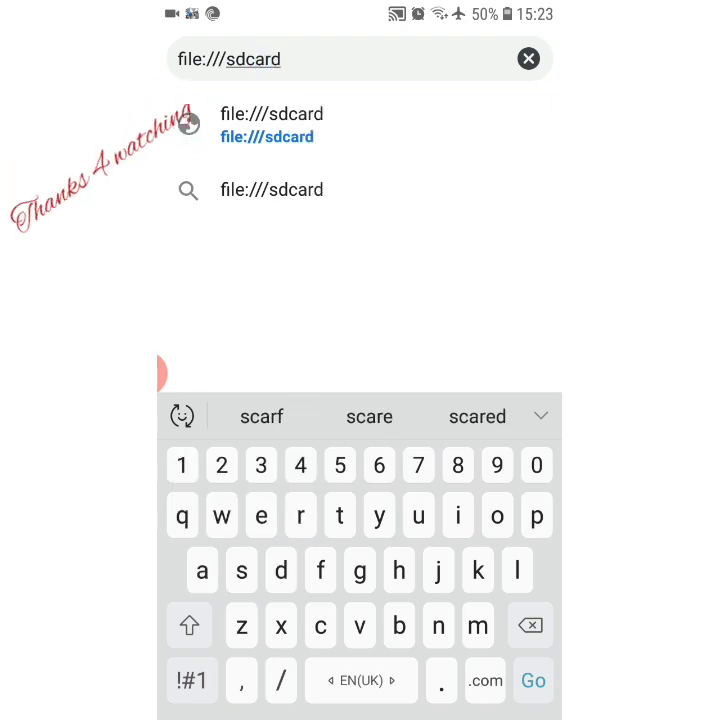
key("Return")
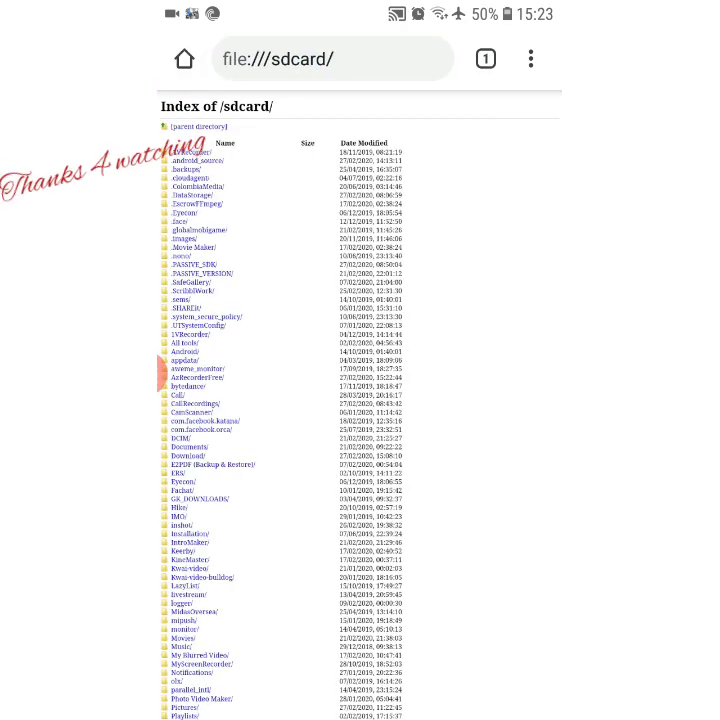
scroll(360, 300, "up", 3)
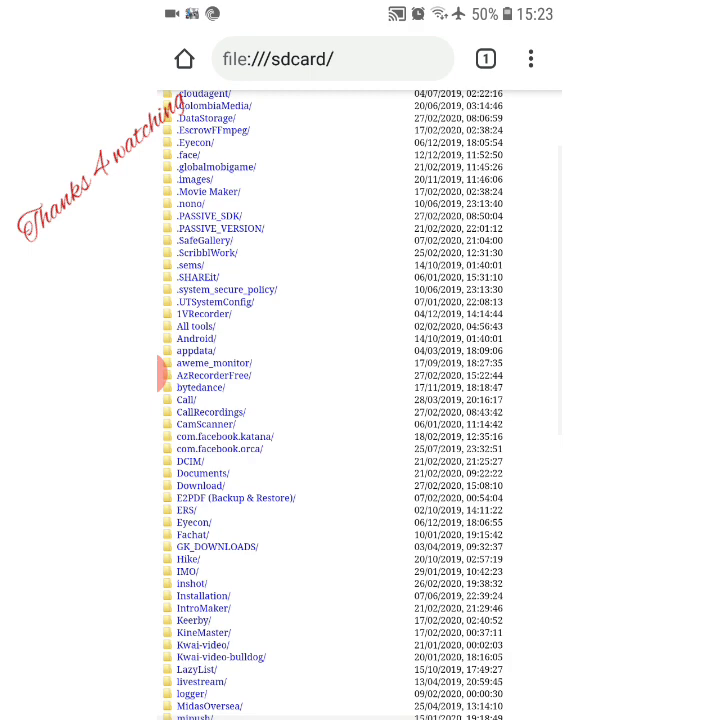
scroll(360, 300, "up", 3)
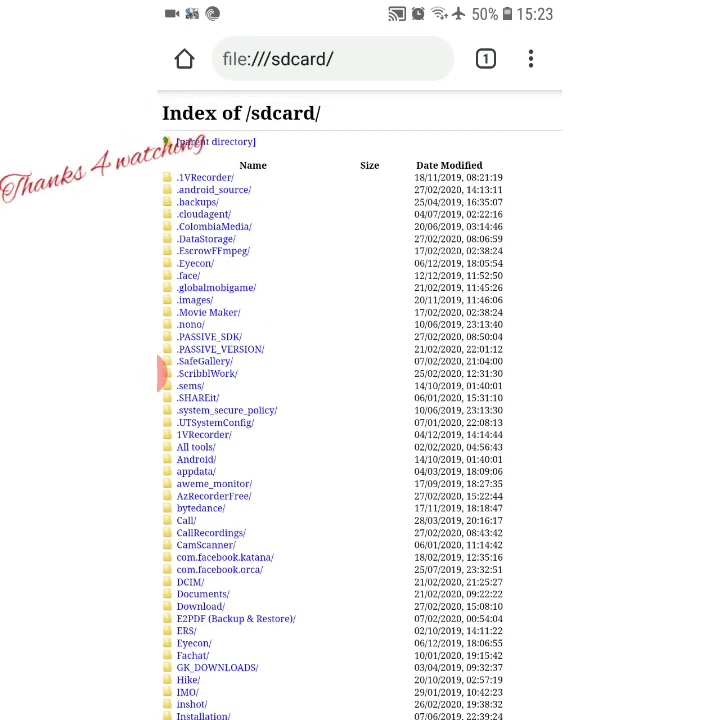
scroll(360, 400, "down", 3)
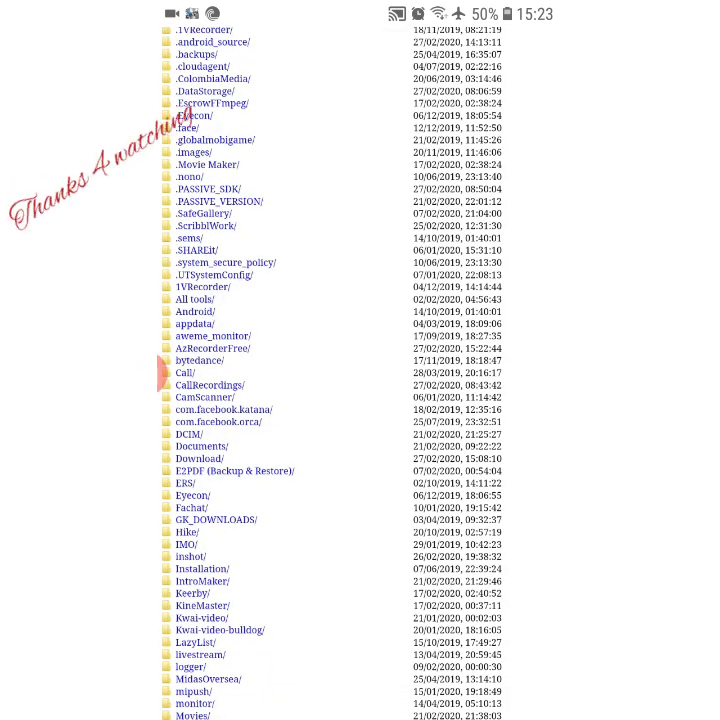
scroll(360, 400, "down", 2)
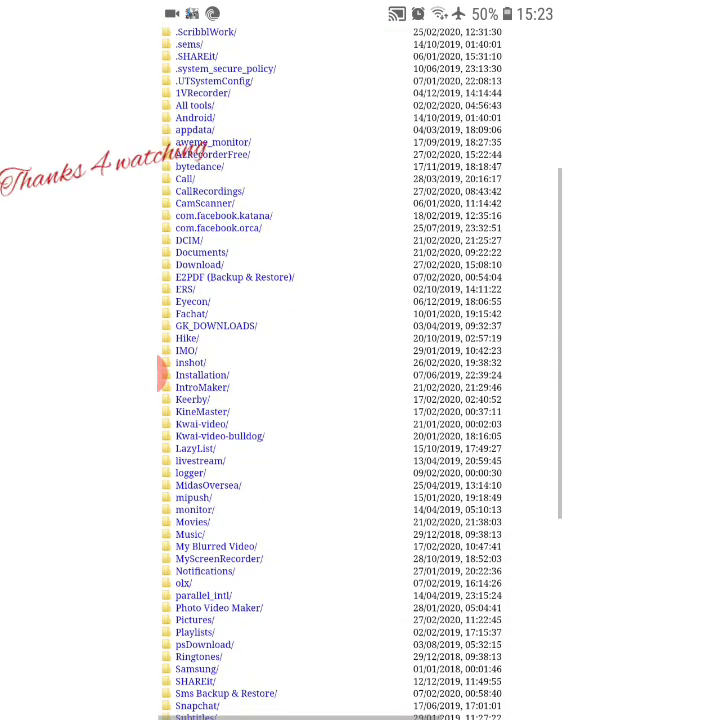
scroll(360, 400, "up", 5)
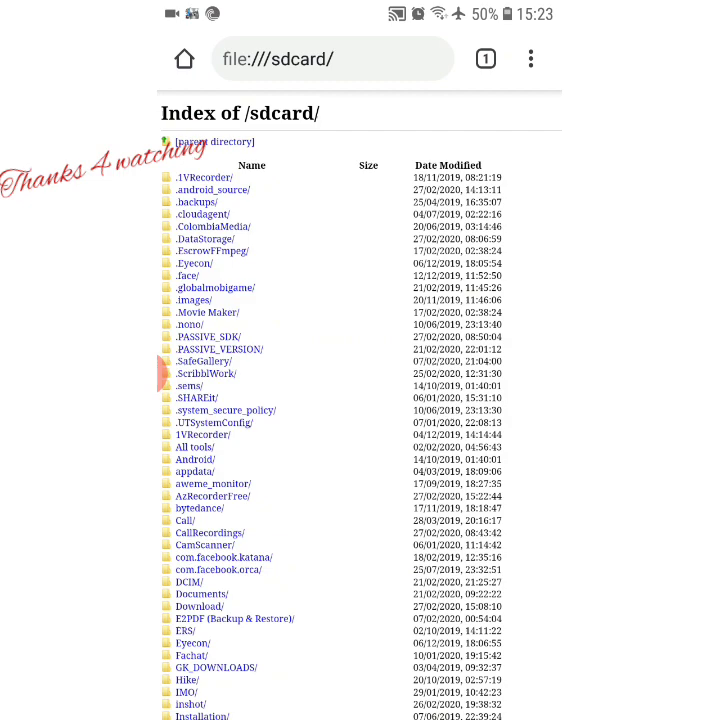
scroll(300, 350, "up", 3)
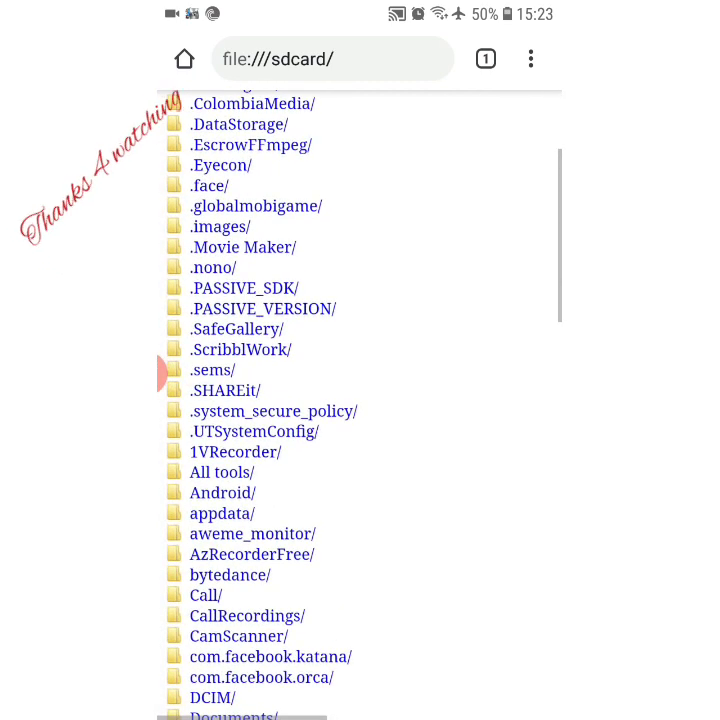
left_click(237, 329)
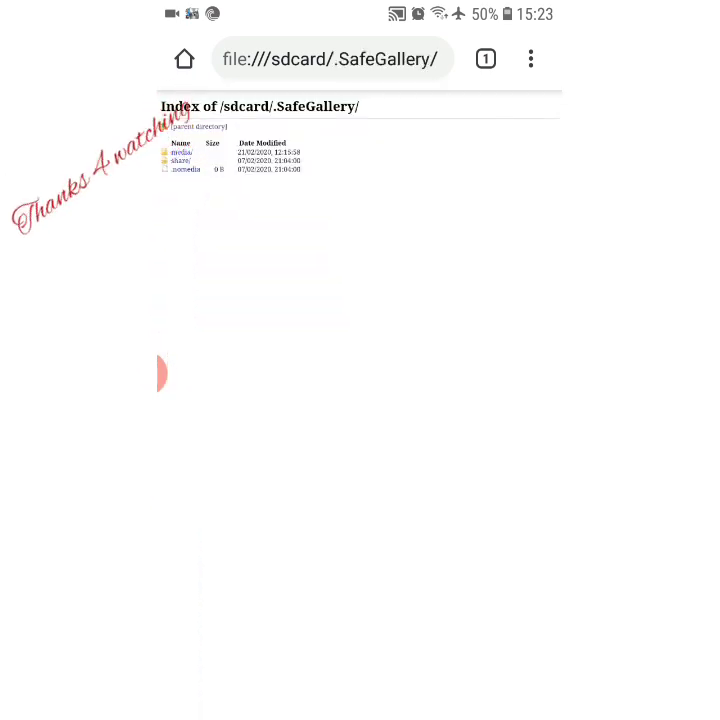
scroll(300, 300, "up", 3)
left_click(209, 297)
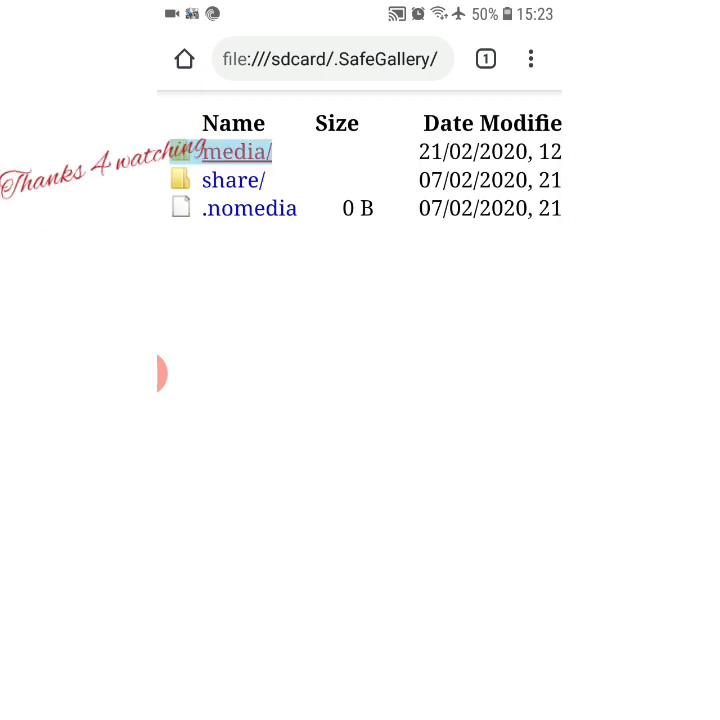
scroll(300, 250, "up", 3)
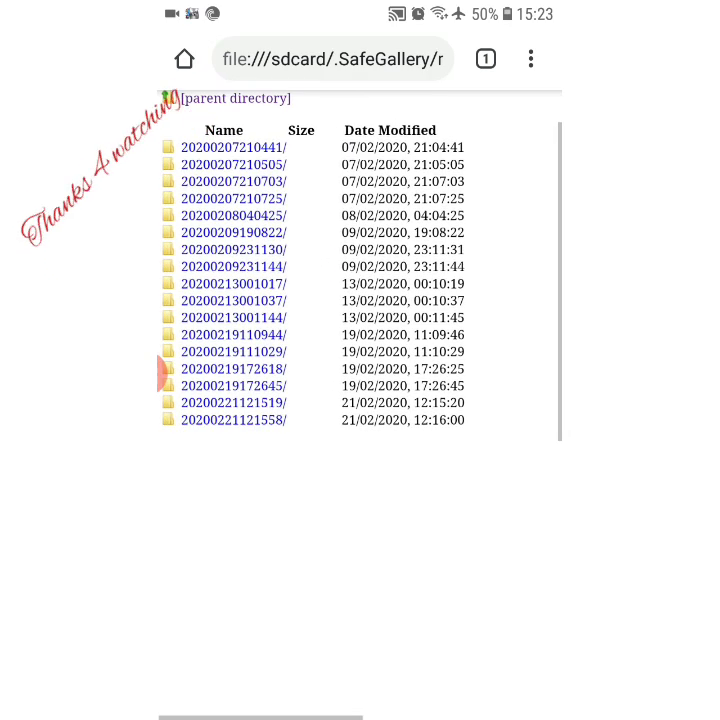
left_click(233, 147)
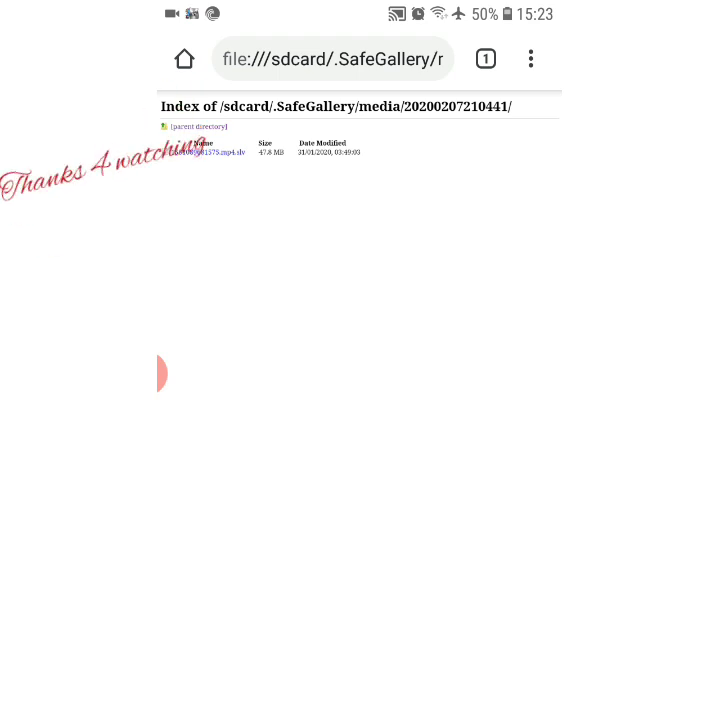
key("alt+Left")
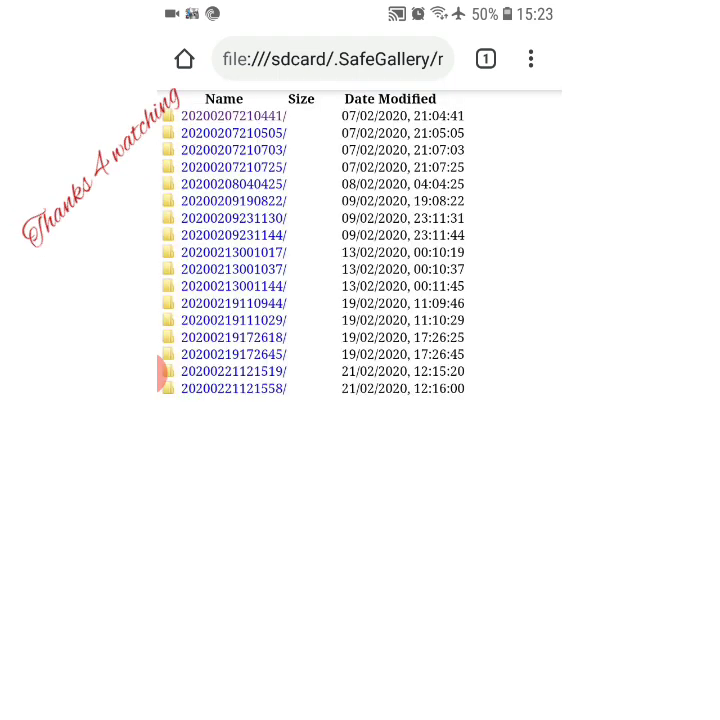
key("alt+Left")
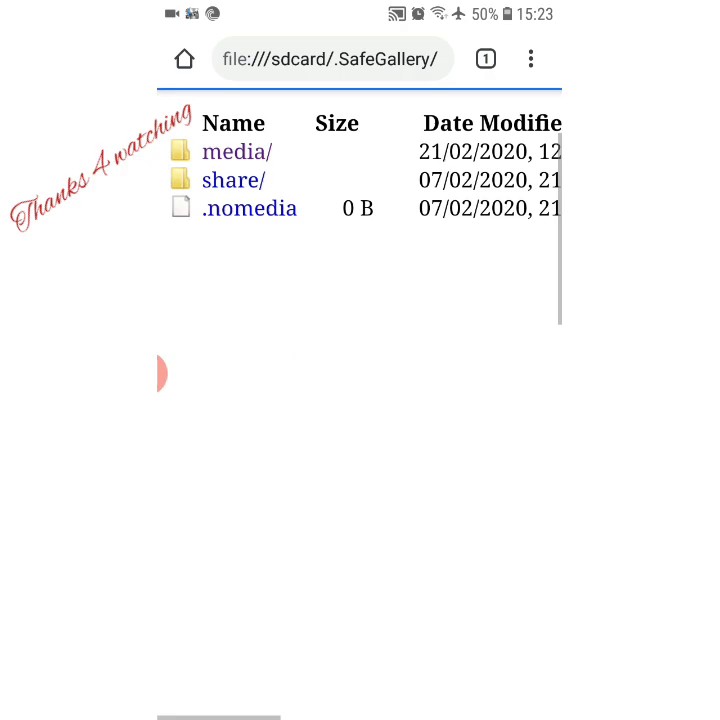
key("alt+Left")
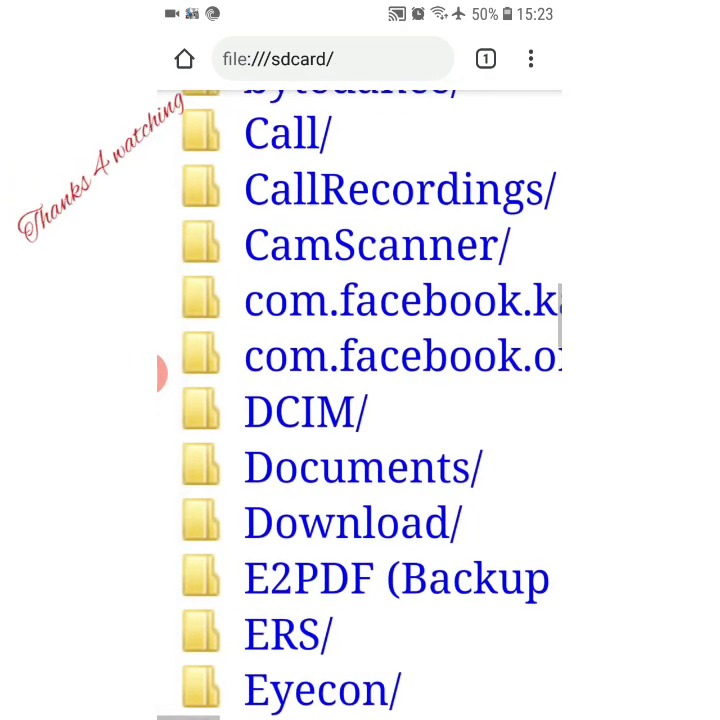
left_click(305, 412)
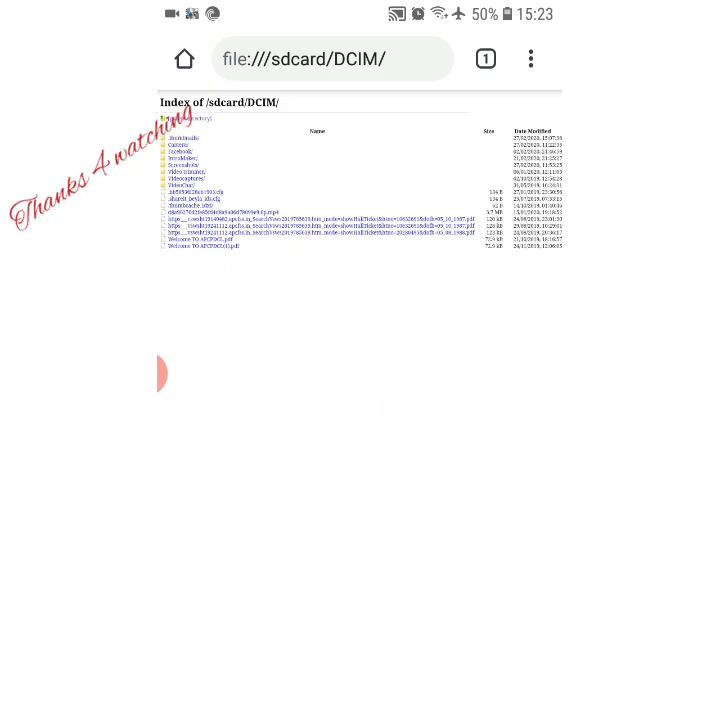
scroll(300, 200, "up", 3)
left_click(203, 212)
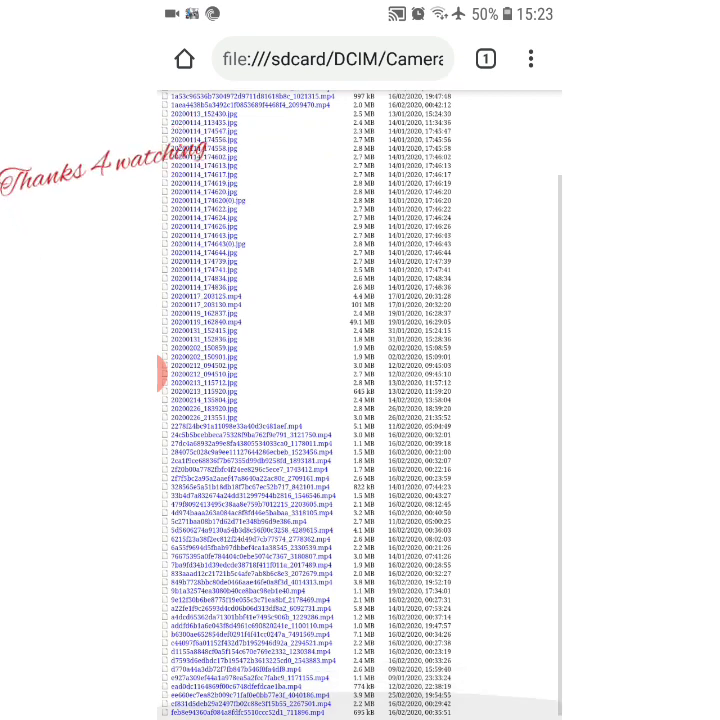
key("alt+Left")
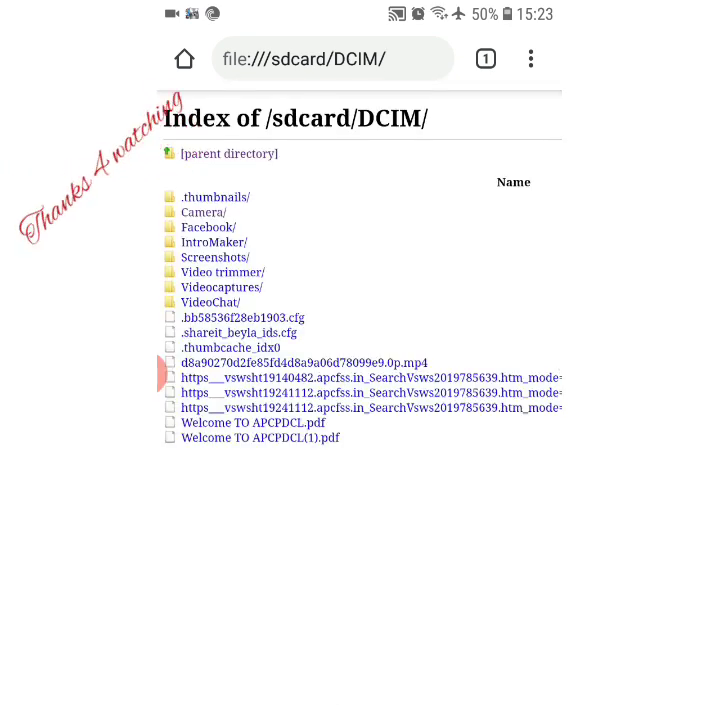
left_click(229, 153)
scroll(360, 400, "down", 5)
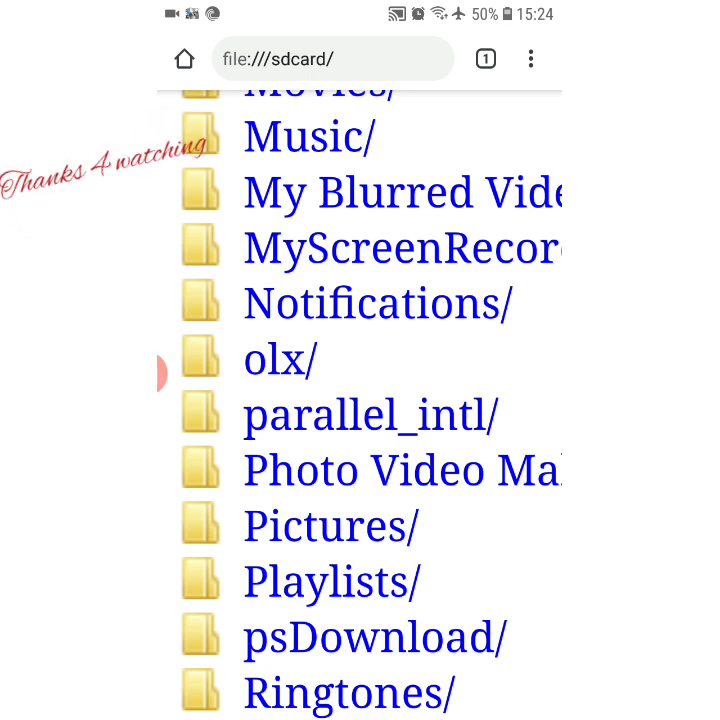
scroll(360, 400, "down", 1)
Open parallel_intl, then folder 0, then WhatsApp in the file index.
left_click(330, 225)
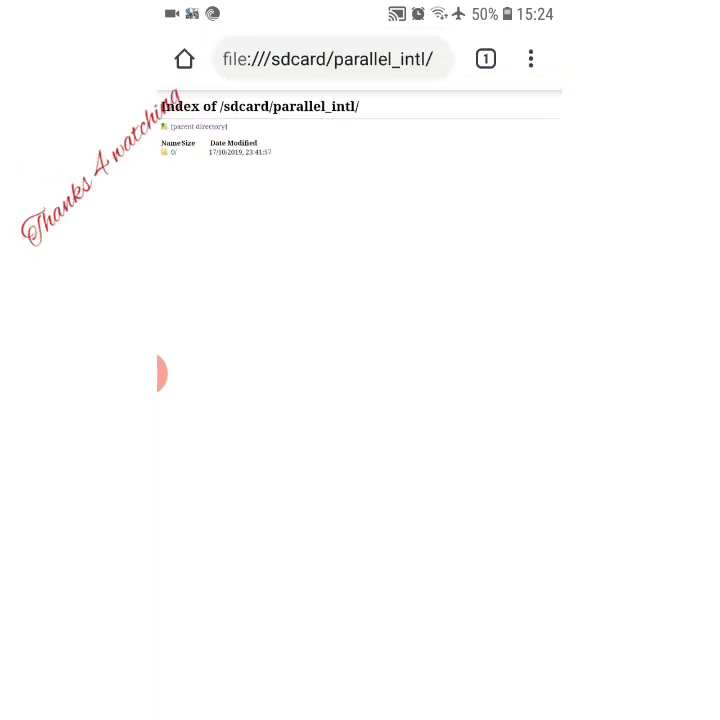
scroll(300, 200, "up", 4)
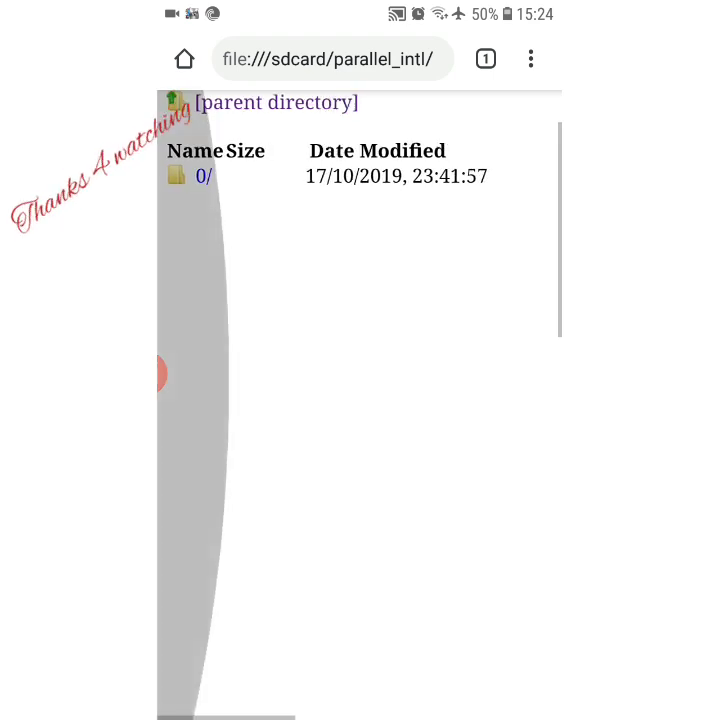
left_click(199, 176)
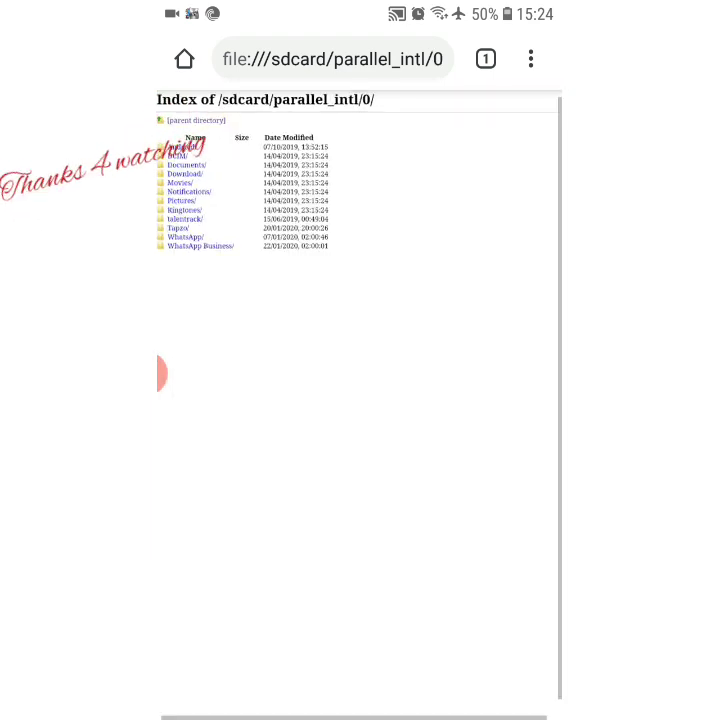
scroll(300, 200, "up", 3)
scroll(360, 300, "up", 1)
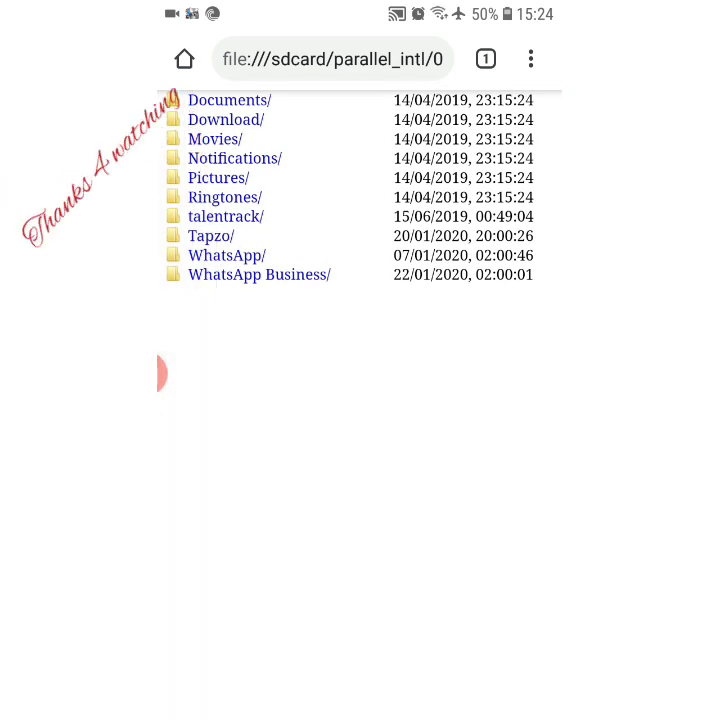
scroll(360, 250, "up", 3)
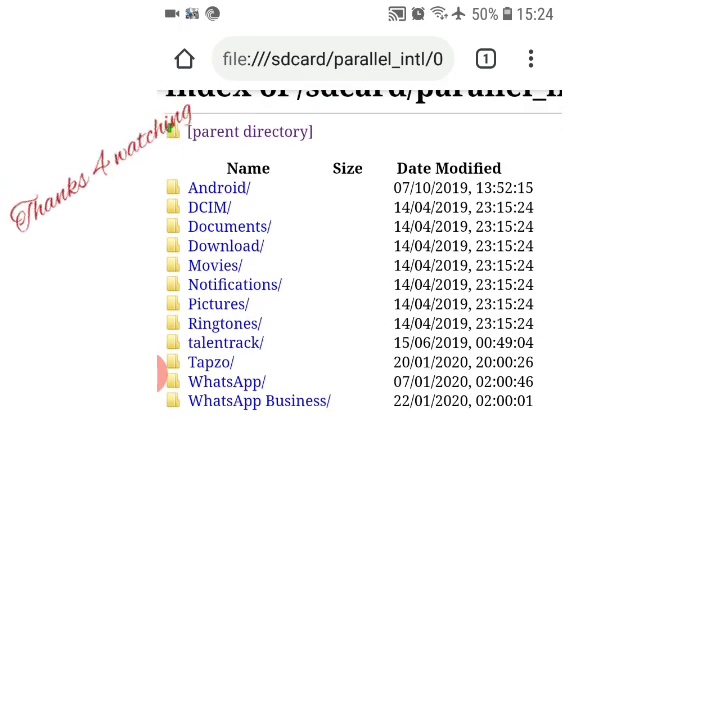
left_click(226, 381)
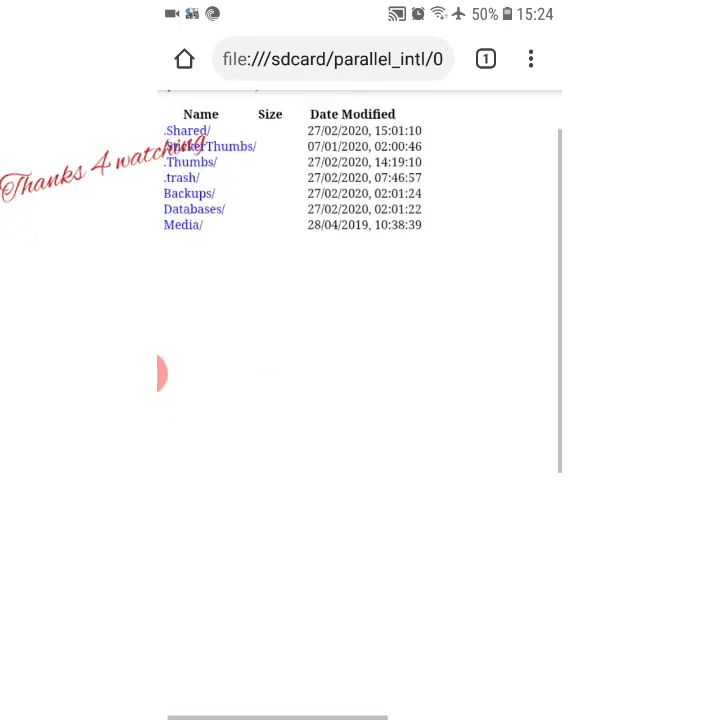
scroll(360, 300, "down", 3)
Open WhatsApp Media, then WhatsApp Images, to list its IMG jpg files.
left_click(212, 240)
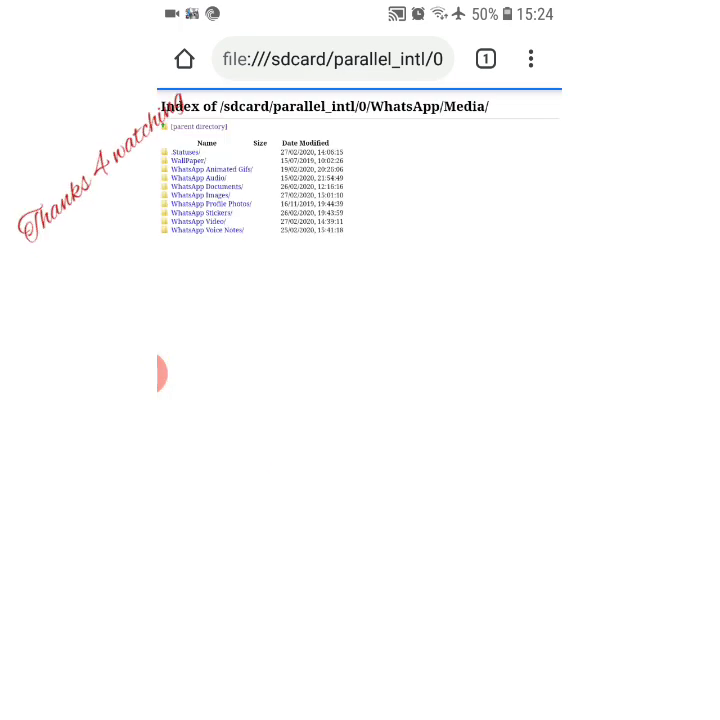
scroll(300, 200, "up", 5)
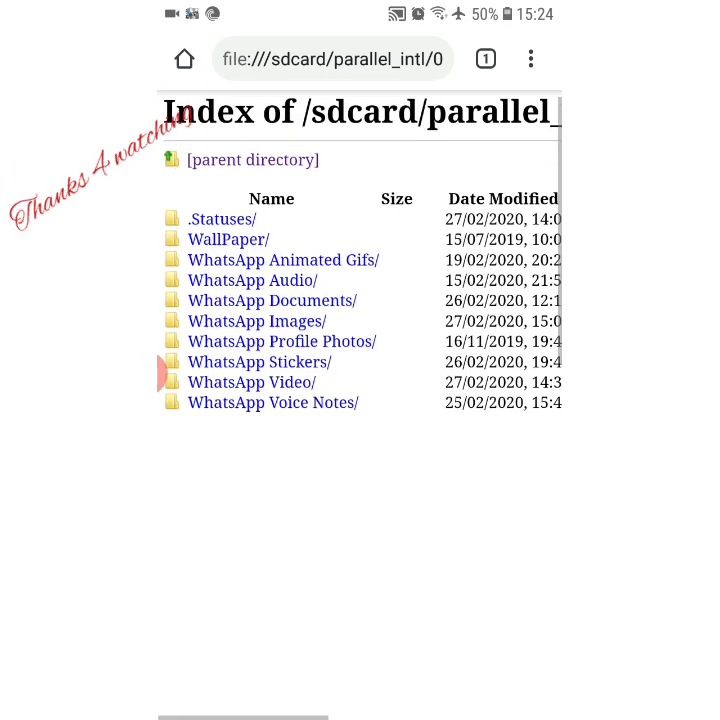
left_click(256, 321)
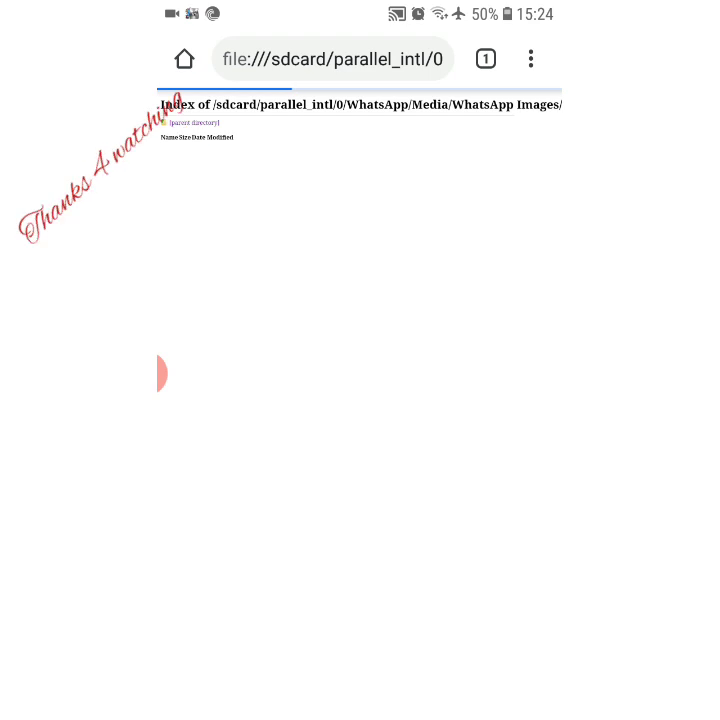
scroll(300, 300, "up", 5)
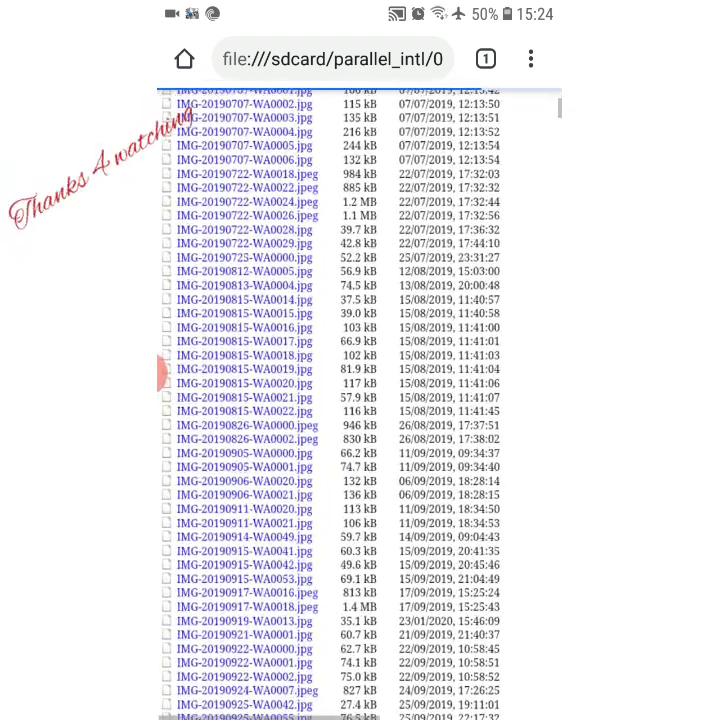
scroll(360, 300, "up", 5)
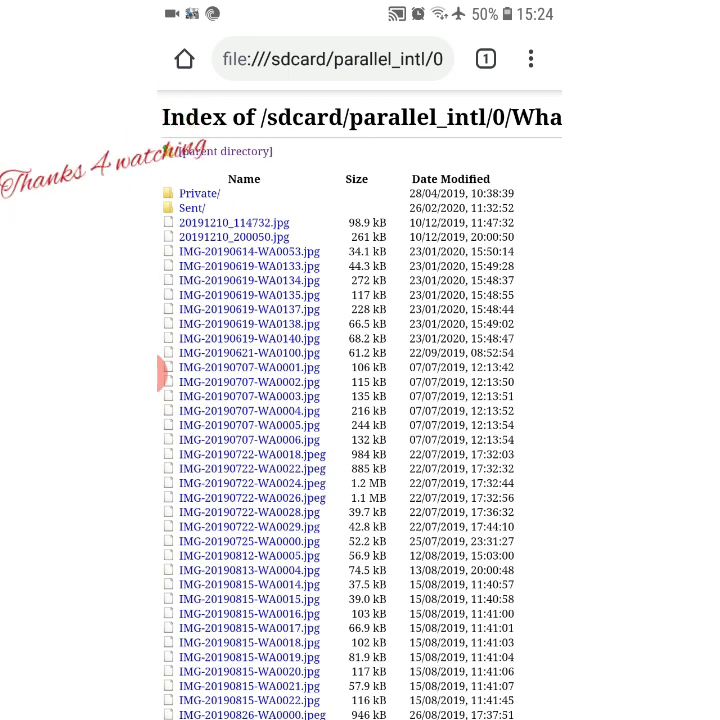
scroll(360, 400, "down", 15)
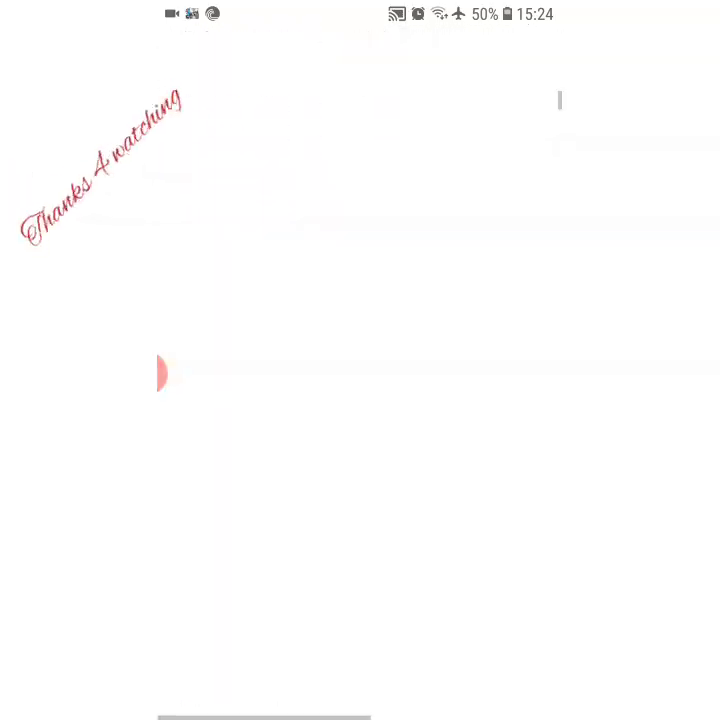
scroll(360, 400, "down", 5)
scroll(360, 400, "down", 5)
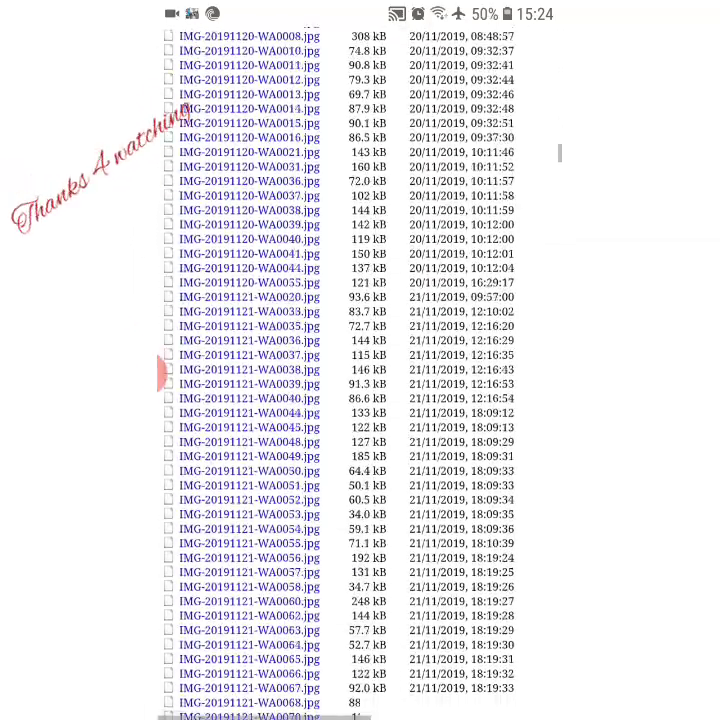
scroll(360, 400, "down", 5)
scroll(360, 400, "down", 5)
scroll(360, 400, "down", 5)
scroll(360, 400, "down", 5)
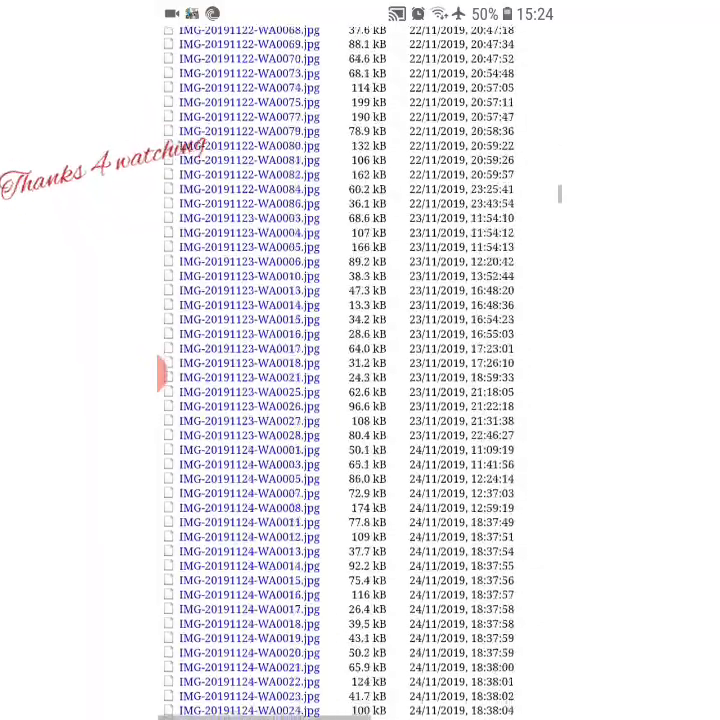
scroll(360, 400, "down", 5)
scroll(360, 400, "down", 5)
scroll(360, 400, "down", 5)
scroll(360, 400, "down", 5)
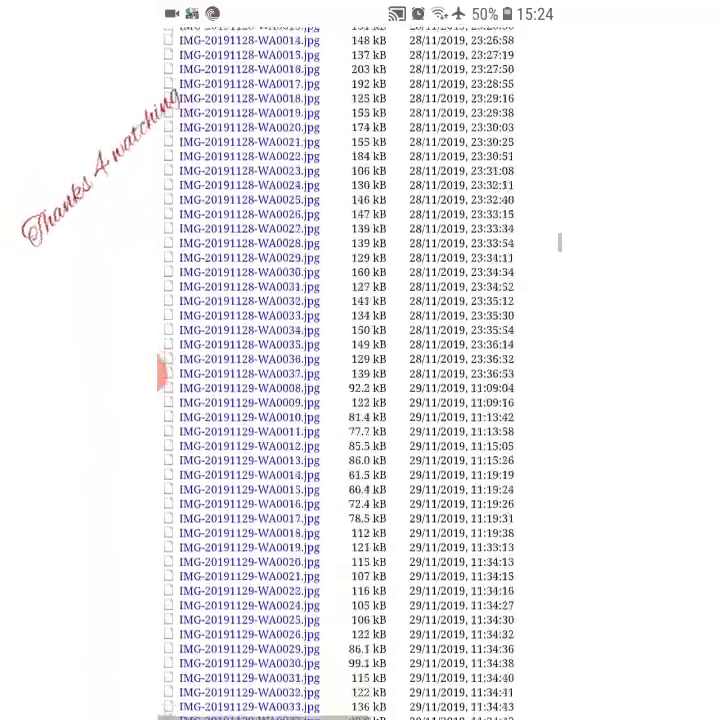
scroll(360, 400, "down", 5)
scroll(360, 400, "down", 5)
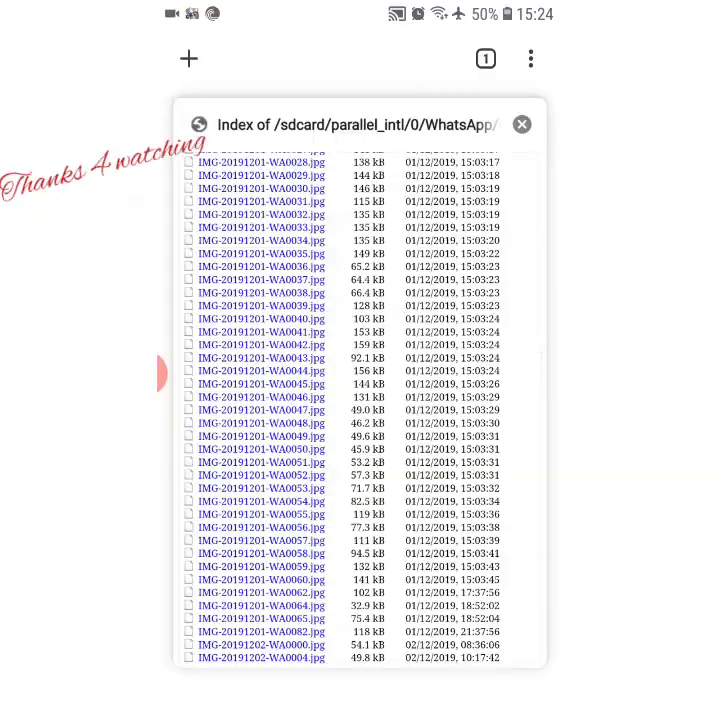
left_click(360, 380)
scroll(360, 400, "down", 5)
scroll(360, 400, "down", 5)
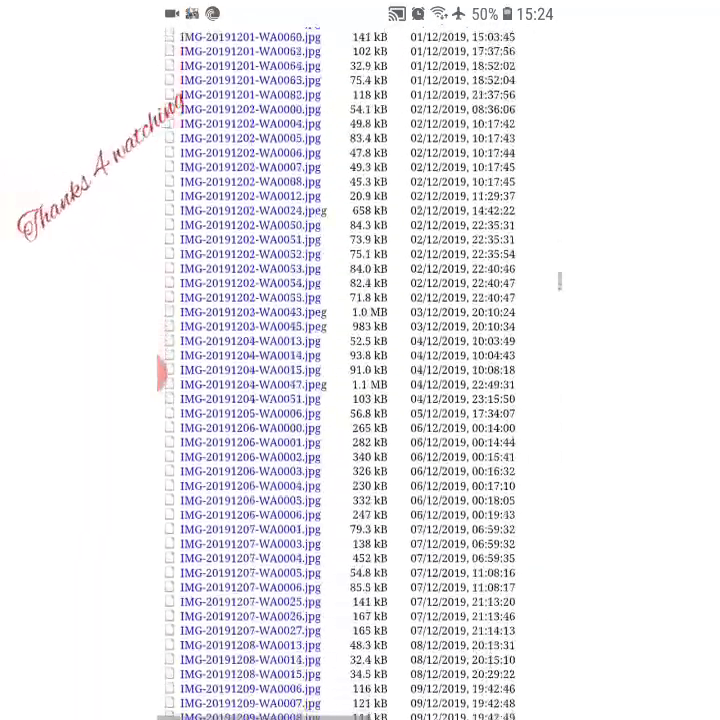
scroll(360, 400, "down", 5)
scroll(360, 400, "down", 5)
scroll(360, 400, "down", 5)
scroll(360, 400, "down", 5)
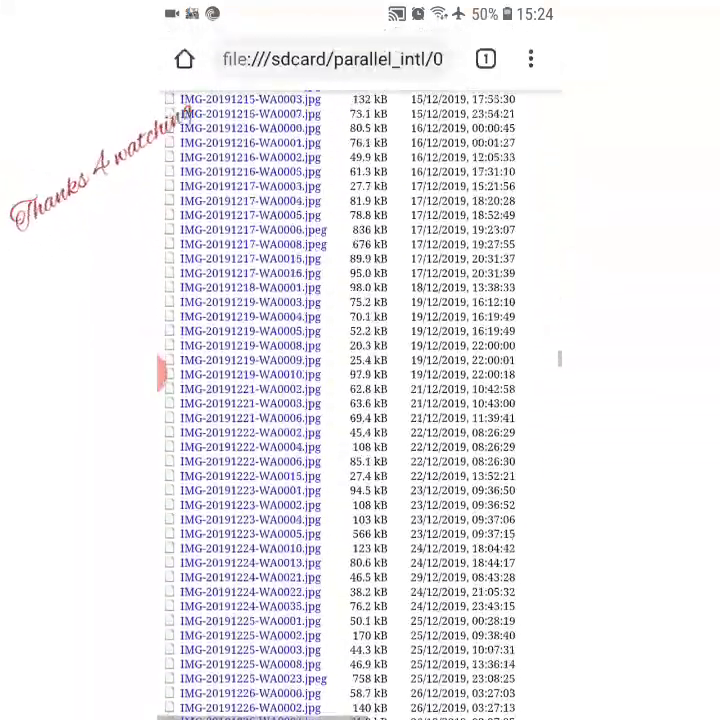
scroll(360, 400, "up", 4)
scroll(360, 400, "up", 4)
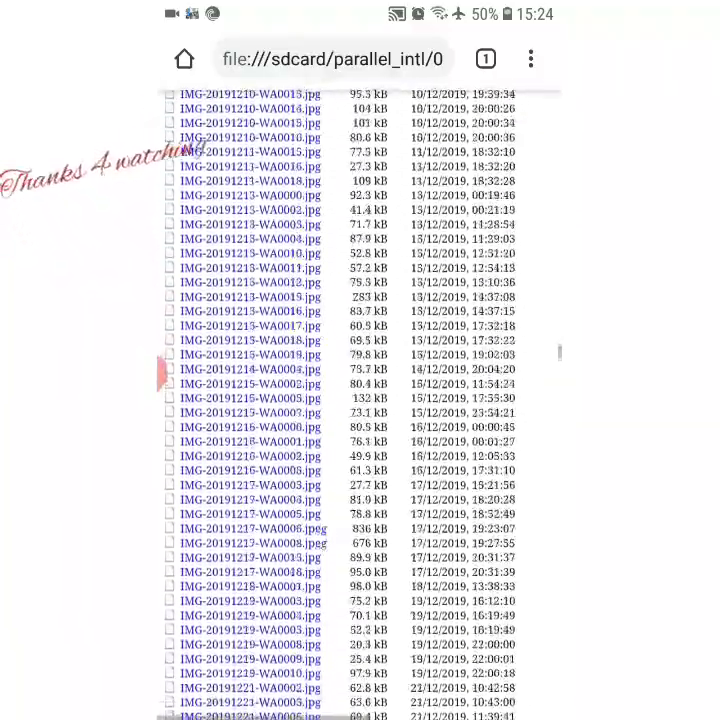
scroll(360, 400, "up", 4)
scroll(360, 400, "up", 4)
scroll(360, 400, "up", 4)
scroll(360, 400, "up", 4)
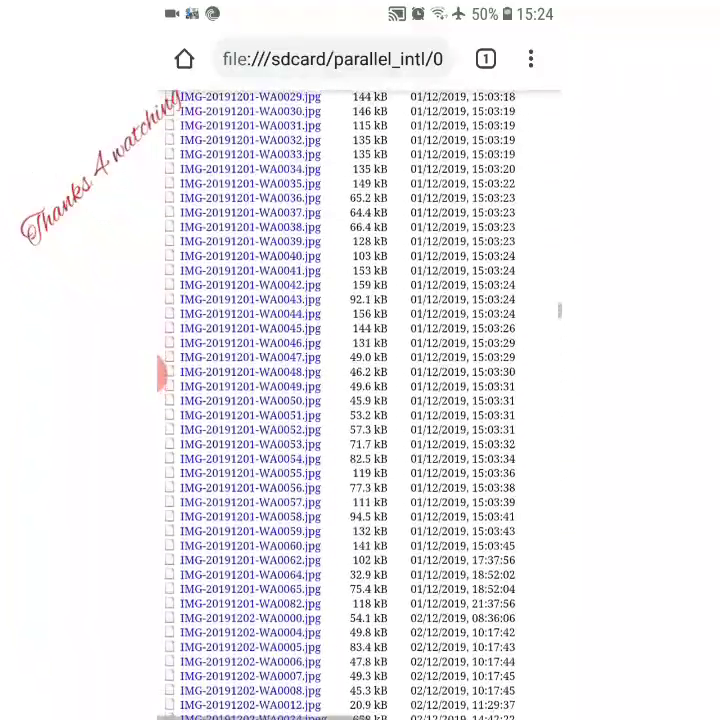
Go back to WhatsApp Media, then use [parent directory] twice to reach parallel_intl/0.
key("alt+Left")
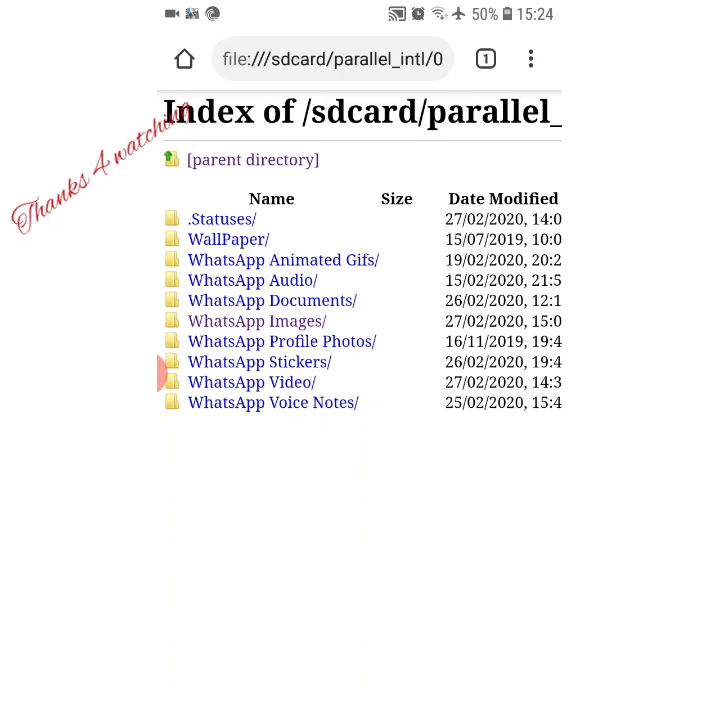
left_click(252, 160)
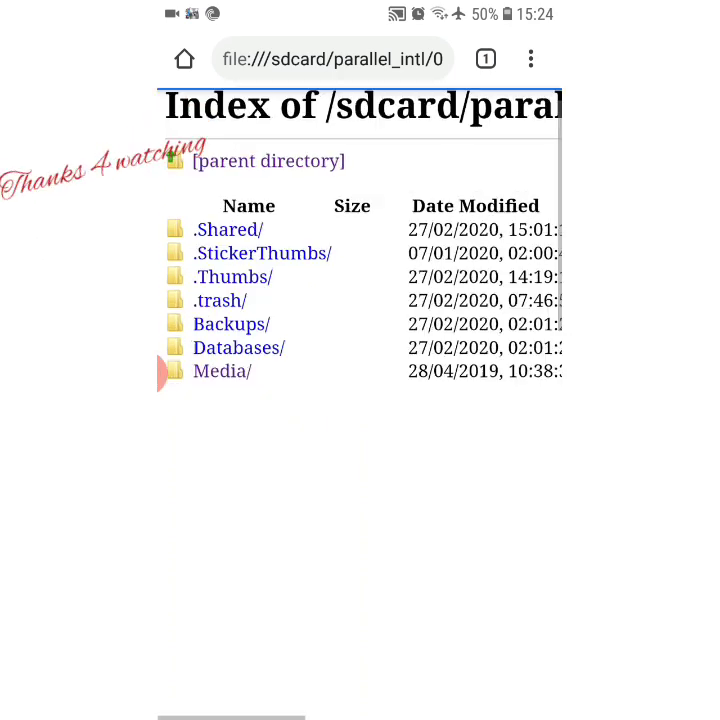
left_click(252, 160)
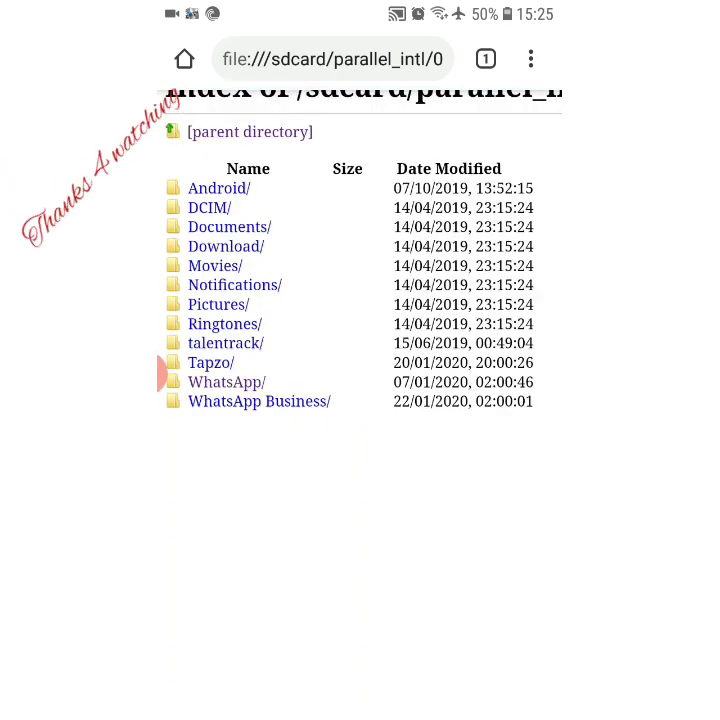